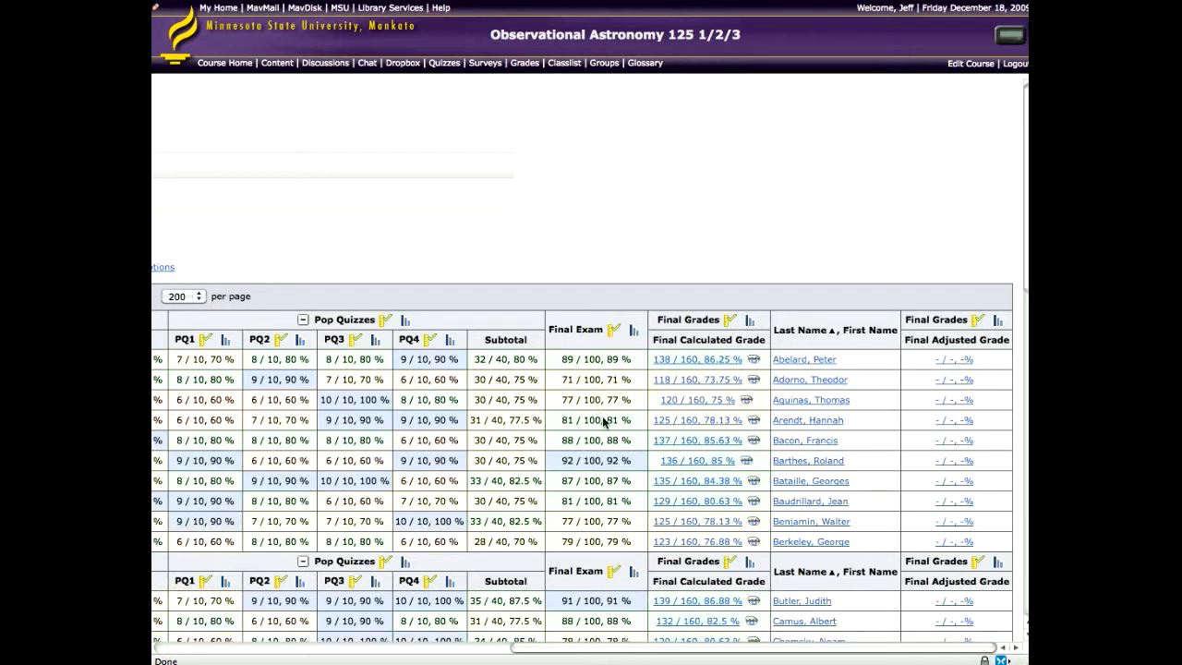
Export the Final Exam points grades for all users to CSV, with Username as the key field.
{"action": "left_click", "coordinate": [576, 331]}
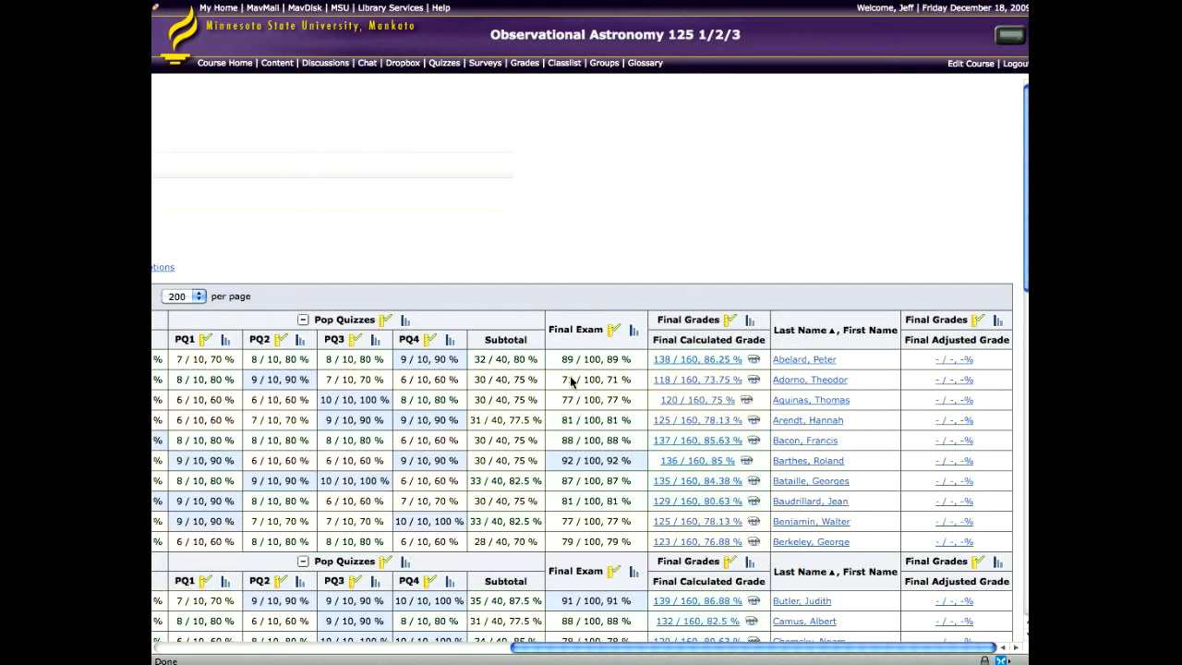
{"action": "scroll", "coordinate": [564, 384], "scroll_direction": "left", "scroll_amount": 10}
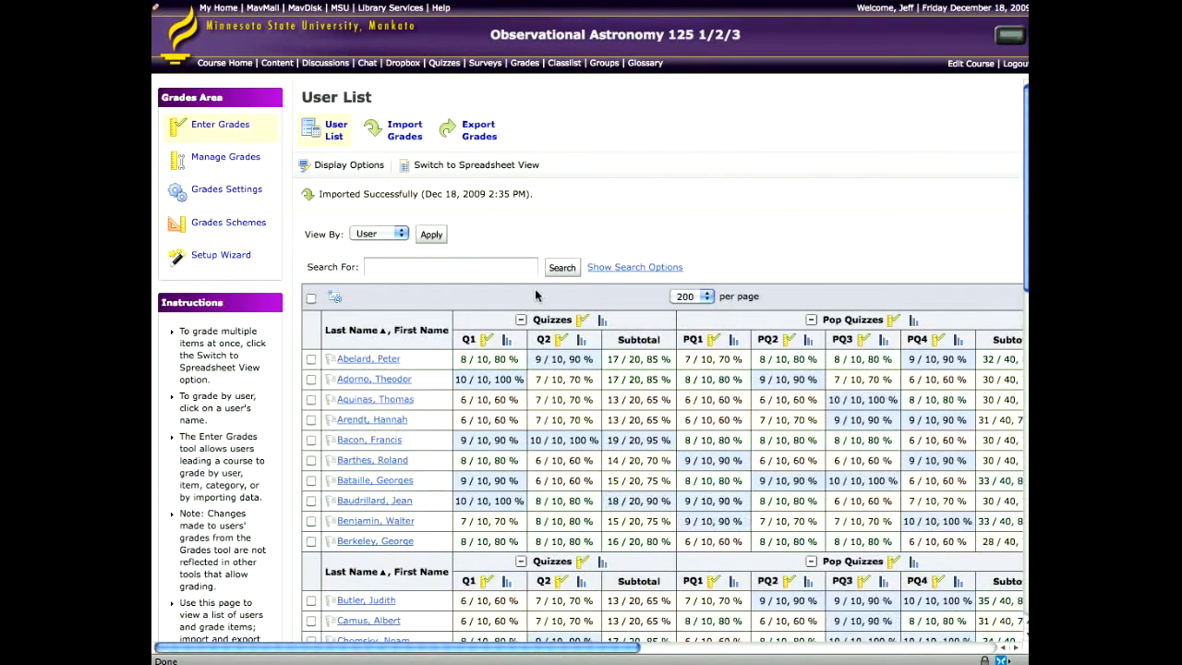
{"action": "left_click", "coordinate": [480, 139]}
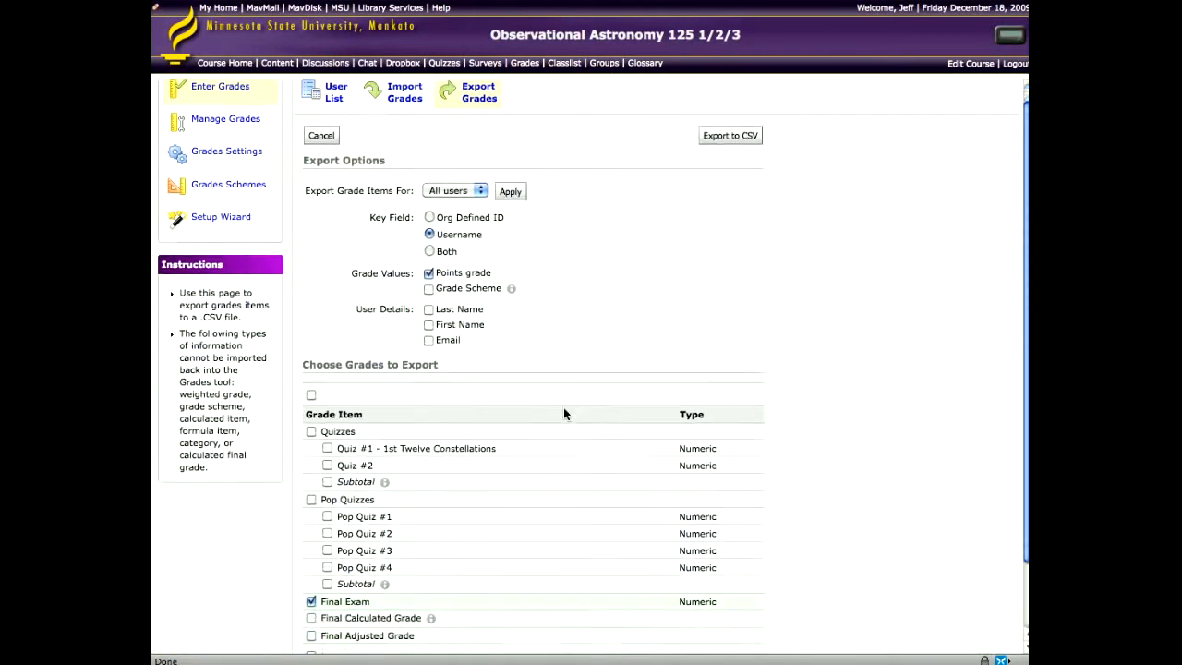
{"action": "scroll", "coordinate": [563, 407], "scroll_direction": "down", "scroll_amount": 3}
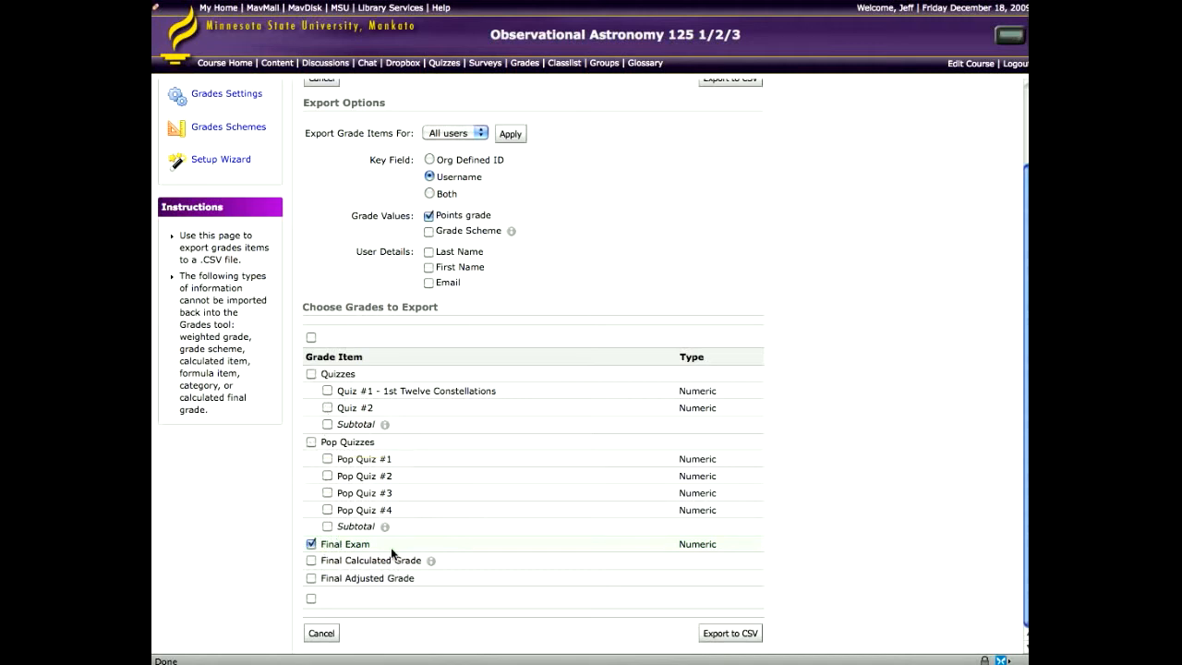
{"action": "left_click", "coordinate": [739, 634]}
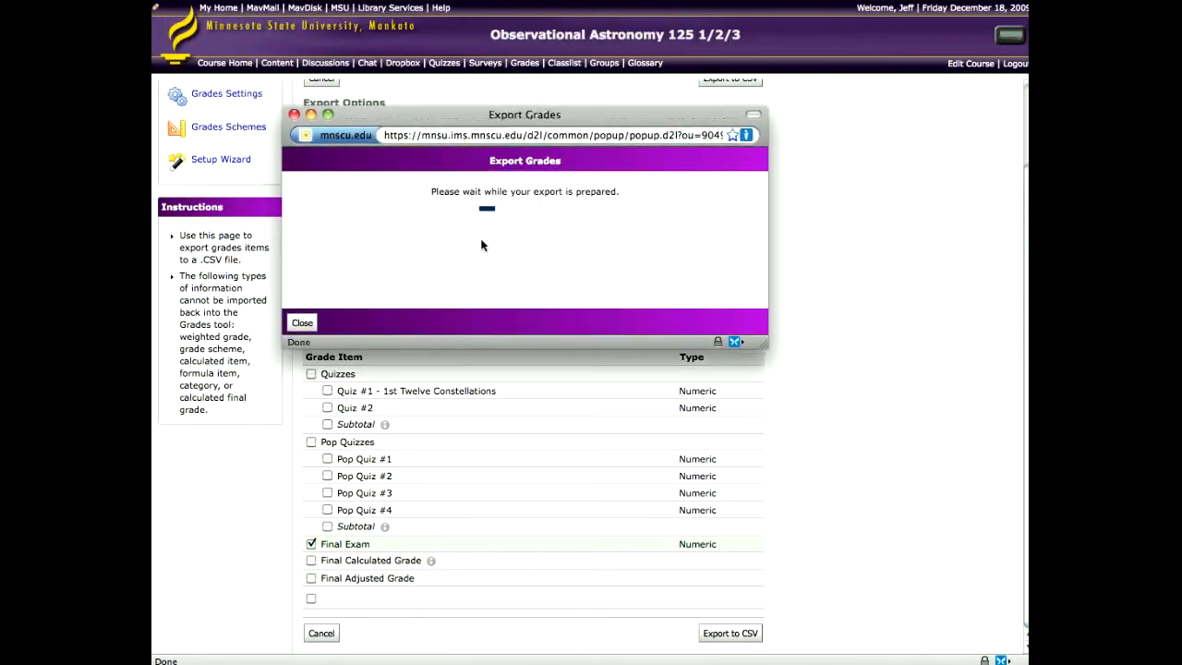
Download the prepared grades export, open the 240 PM CSV file in Excel and enlarge its window.
{"action": "left_click", "coordinate": [474, 215]}
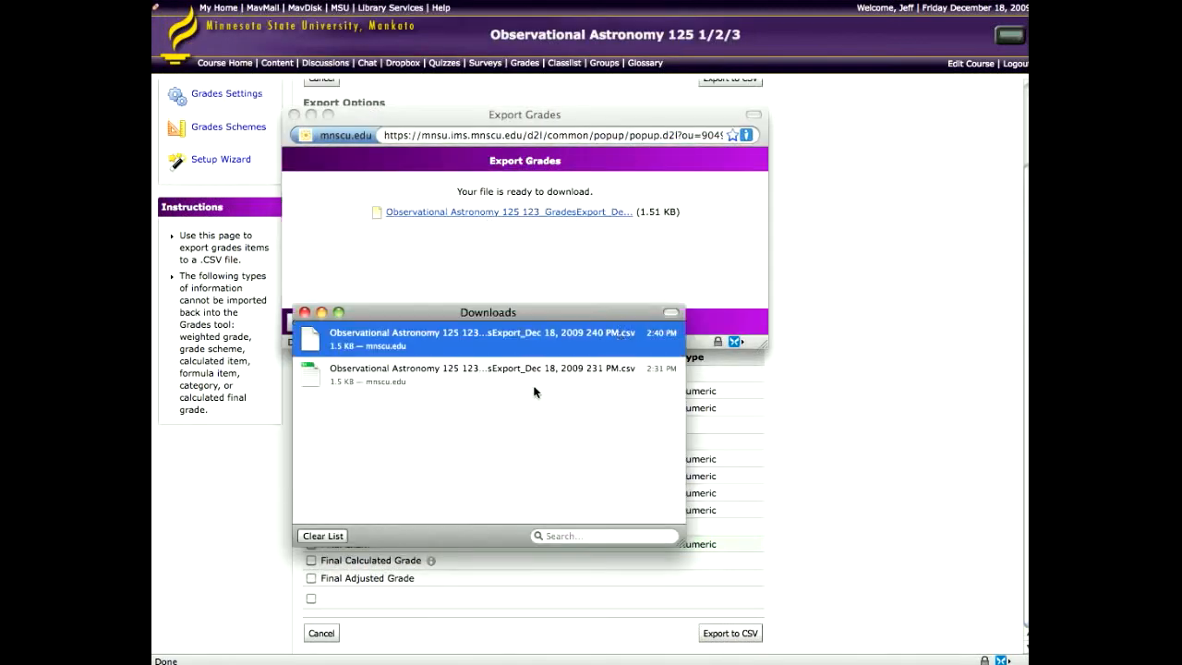
{"action": "double_click", "coordinate": [427, 341]}
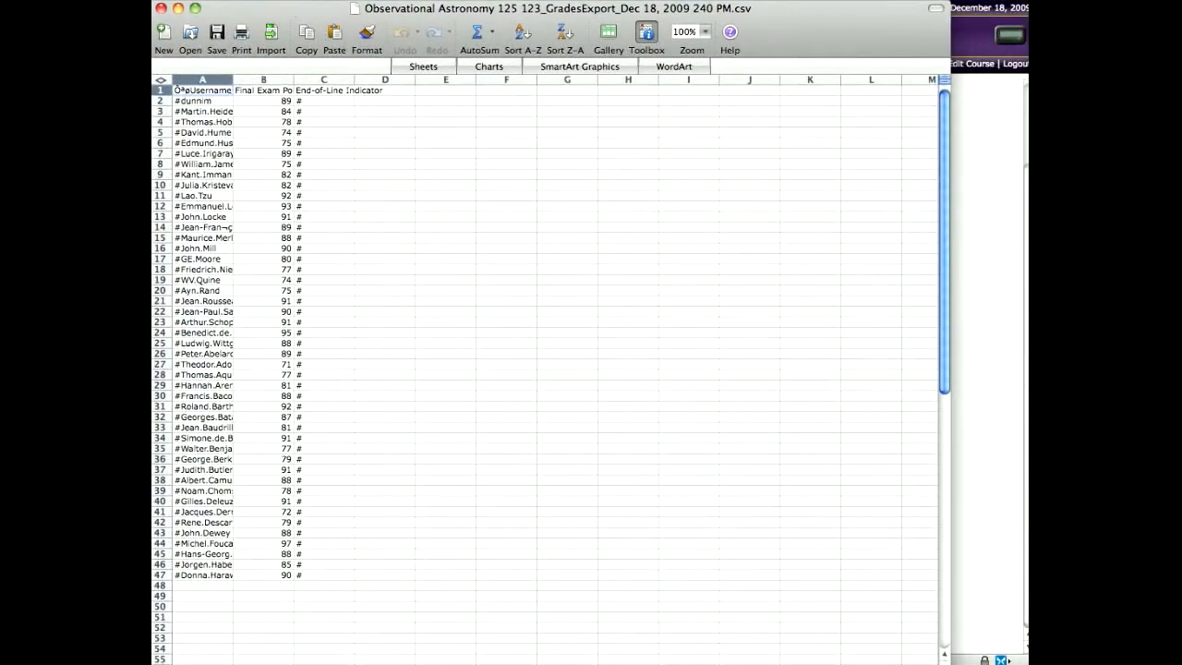
{"action": "left_click_drag", "start_coordinate": [945, 664], "coordinate": [1023, 659]}
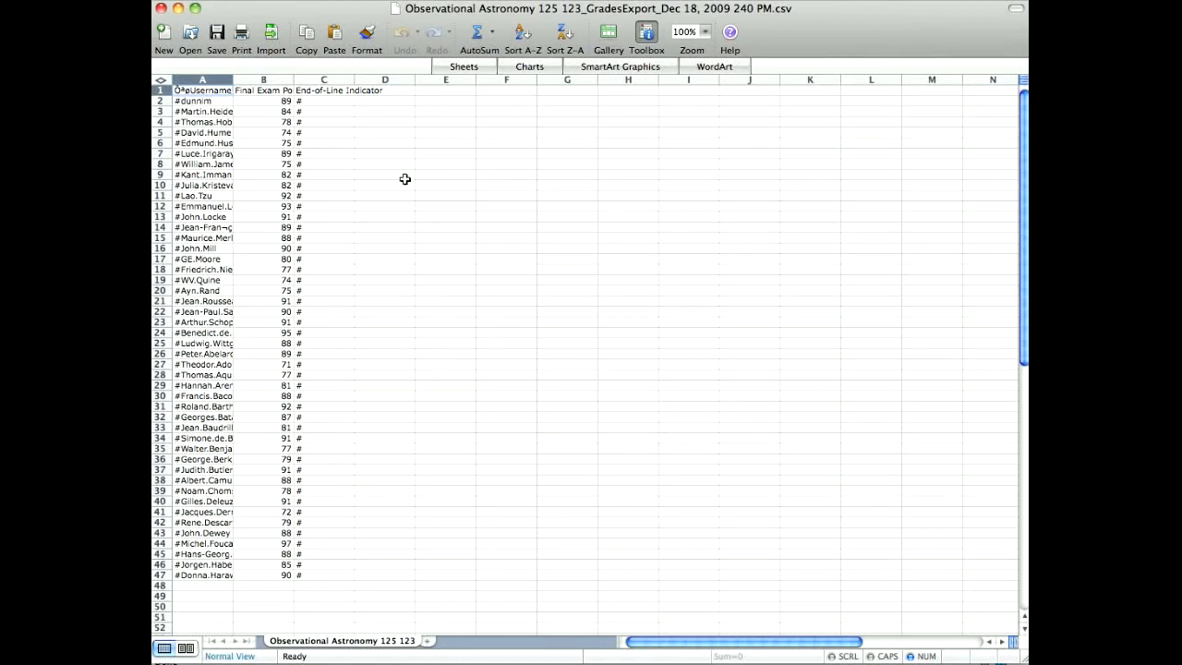
Enter the formula =b2+3 in cell E2 and fill it down through E47.
{"action": "left_click", "coordinate": [445, 102]}
{"action": "type", "text": "=b2+3"}
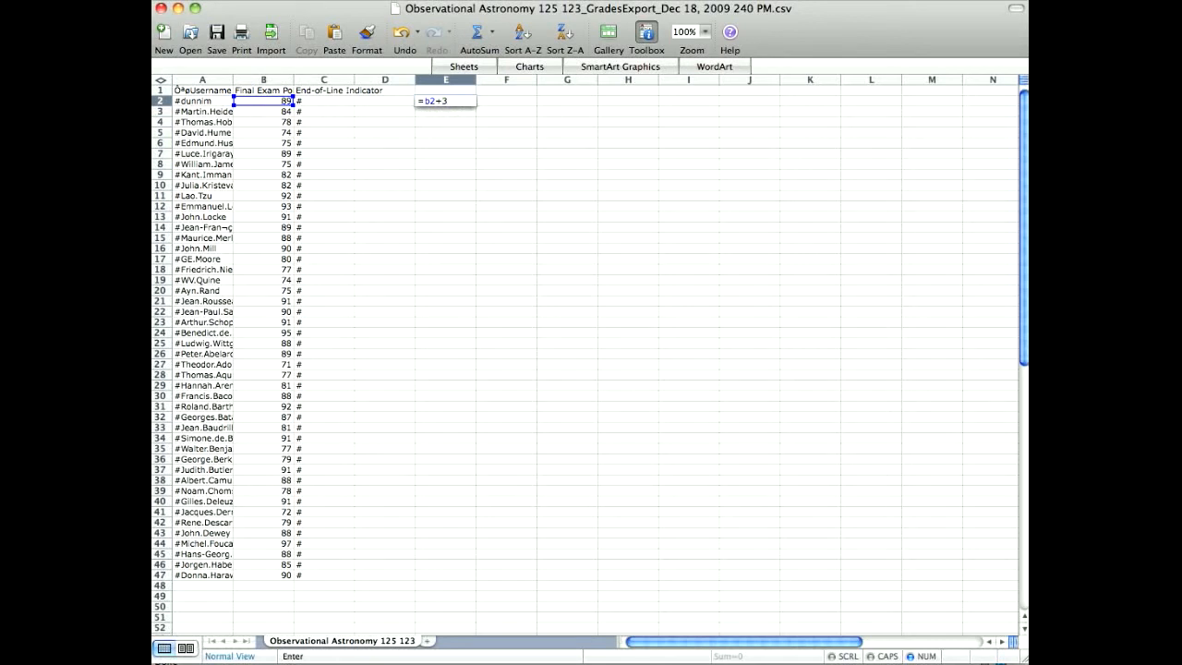
{"action": "key", "text": "Return"}
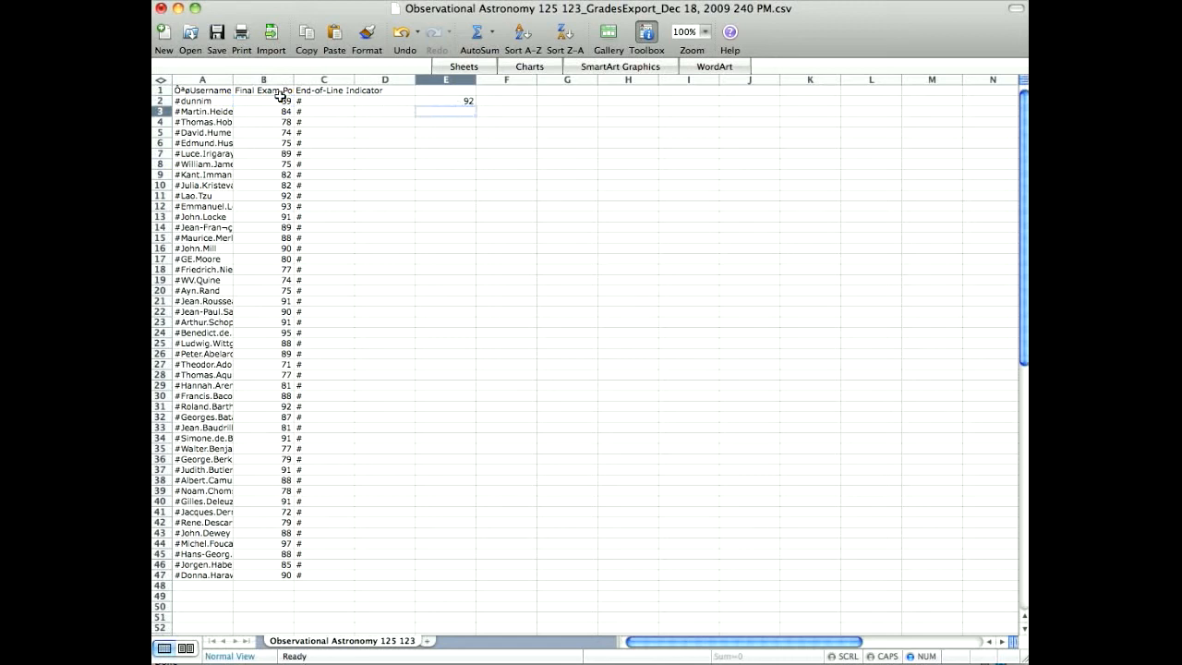
{"action": "left_click", "coordinate": [453, 99]}
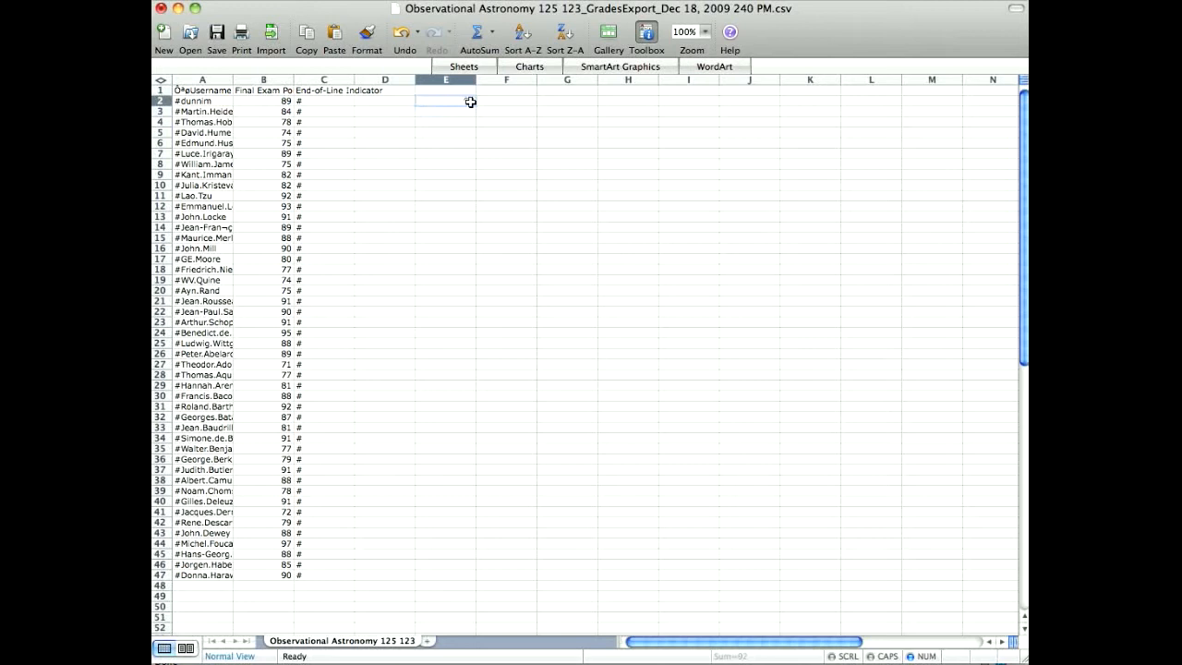
{"action": "left_click_drag", "start_coordinate": [474, 102], "coordinate": [471, 580]}
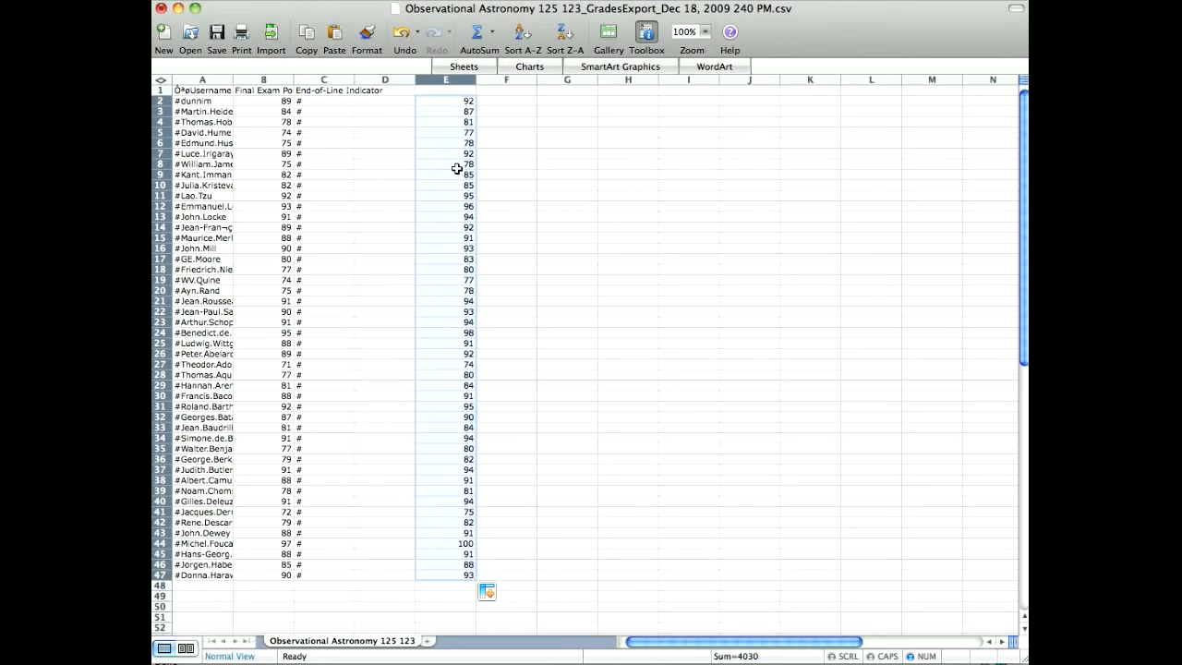
Copy the calculated scores in E2:E47 and paste them into the blank untitled document in the text editor.
{"action": "right_click", "coordinate": [451, 139]}
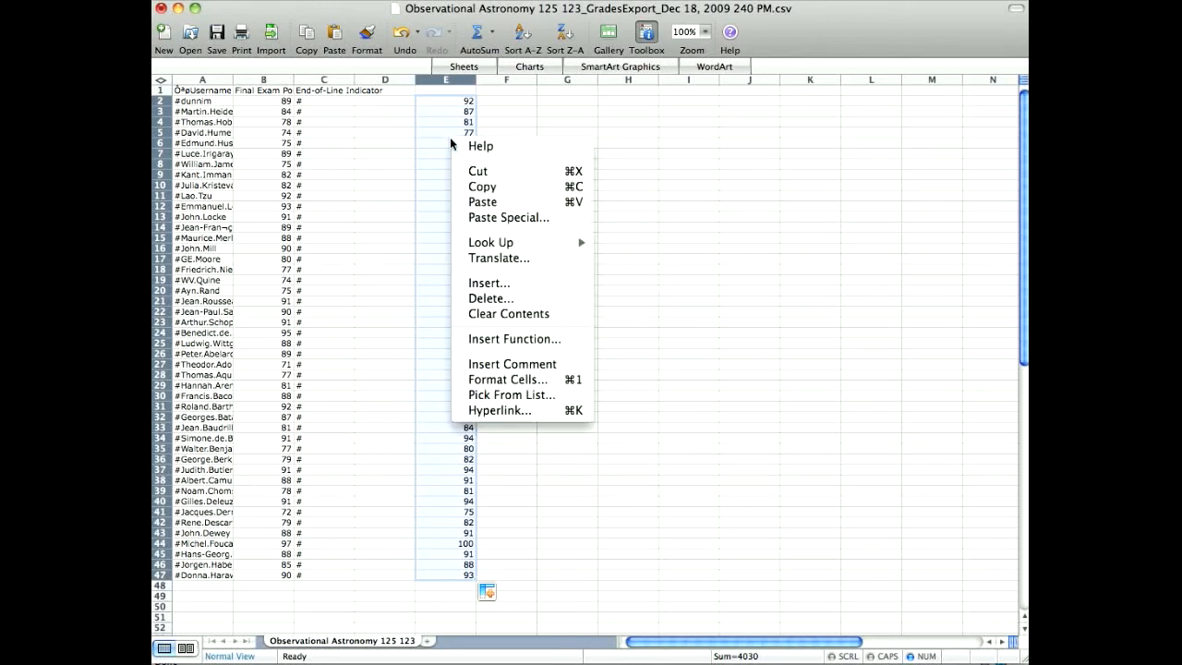
{"action": "left_click", "coordinate": [491, 189]}
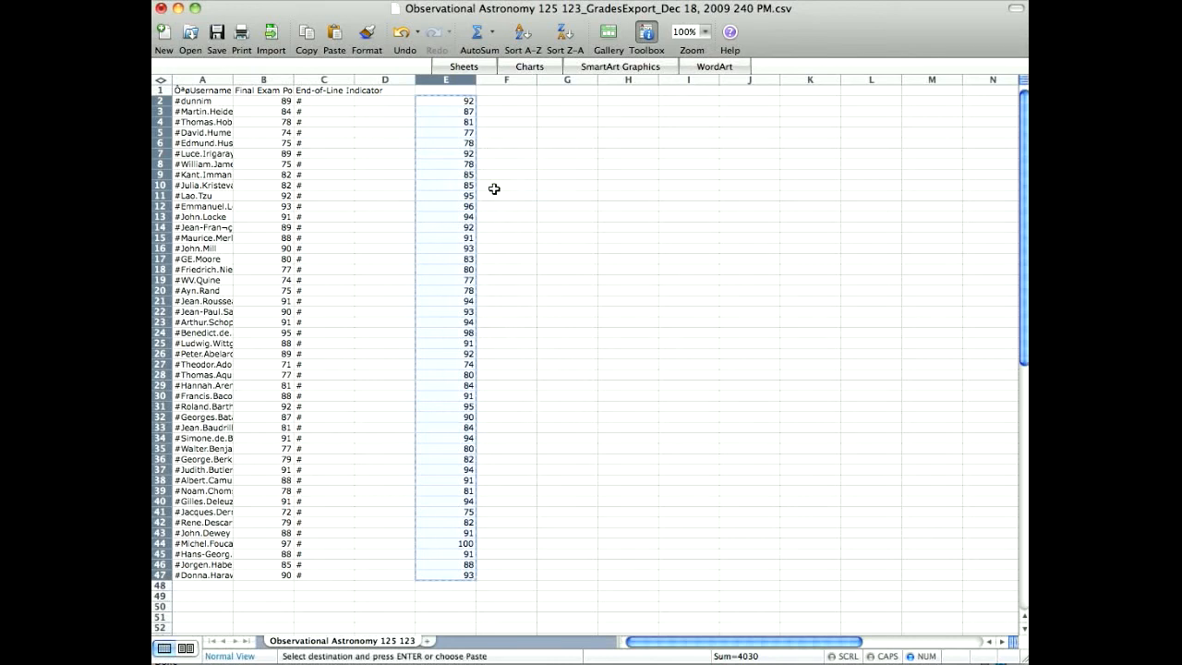
{"action": "key", "text": "super+Tab"}
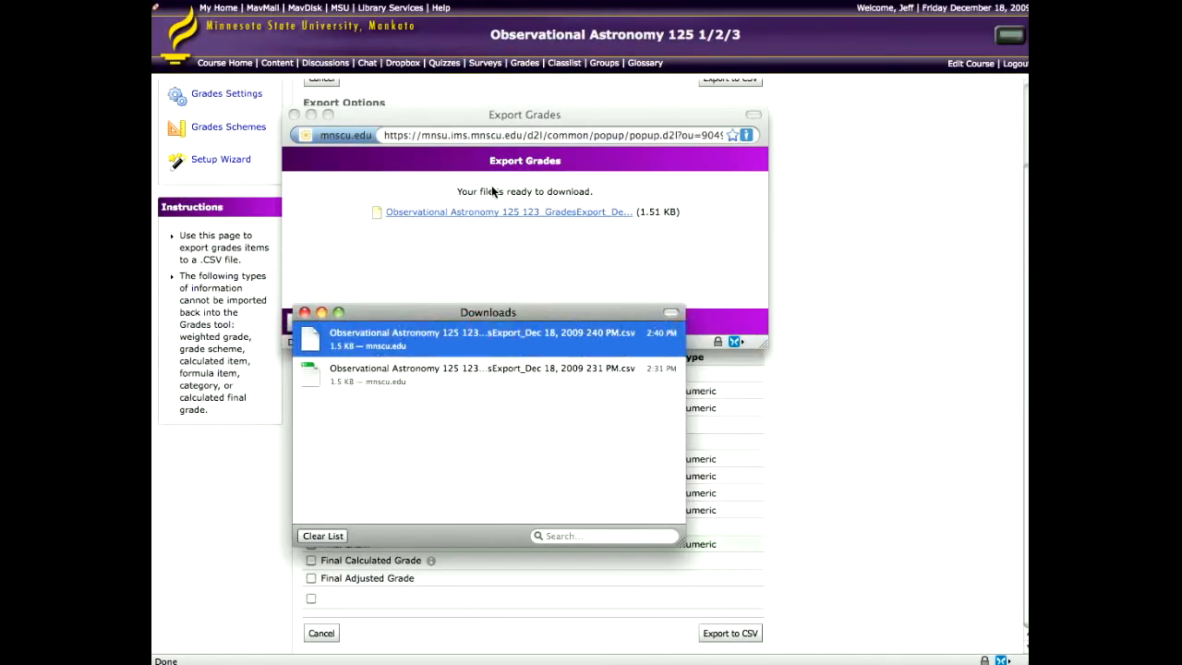
{"action": "key", "text": "super+Tab"}
{"action": "key", "text": "super+Tab"}
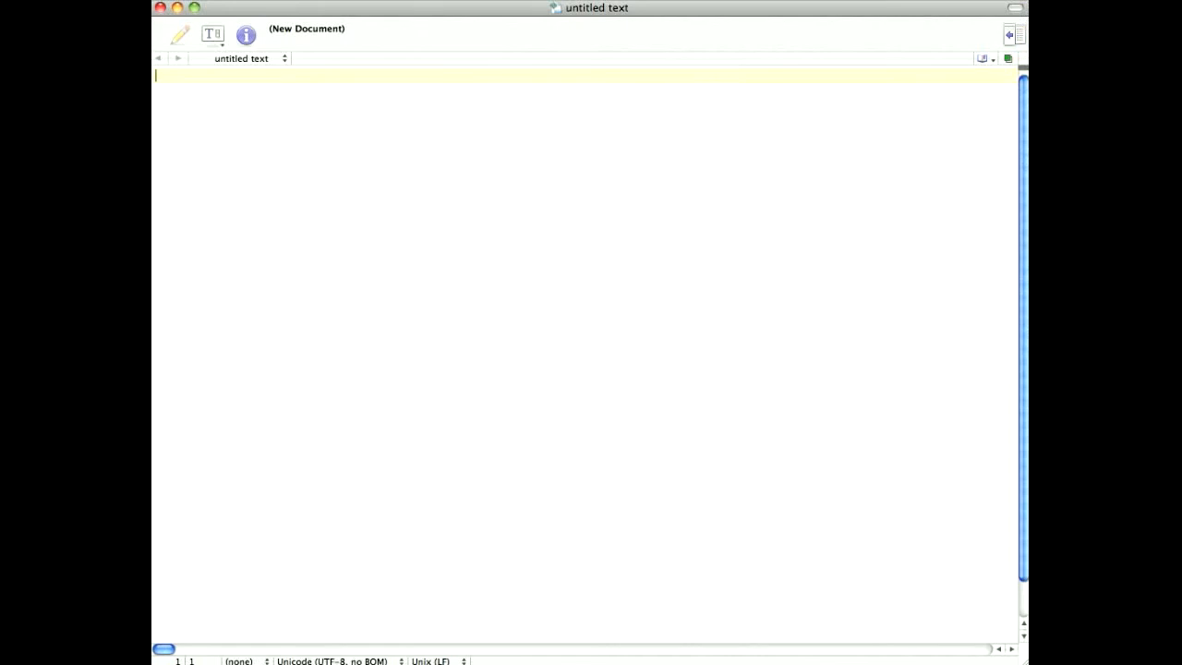
{"action": "right_click", "coordinate": [182, 89]}
{"action": "left_click", "coordinate": [242, 96]}
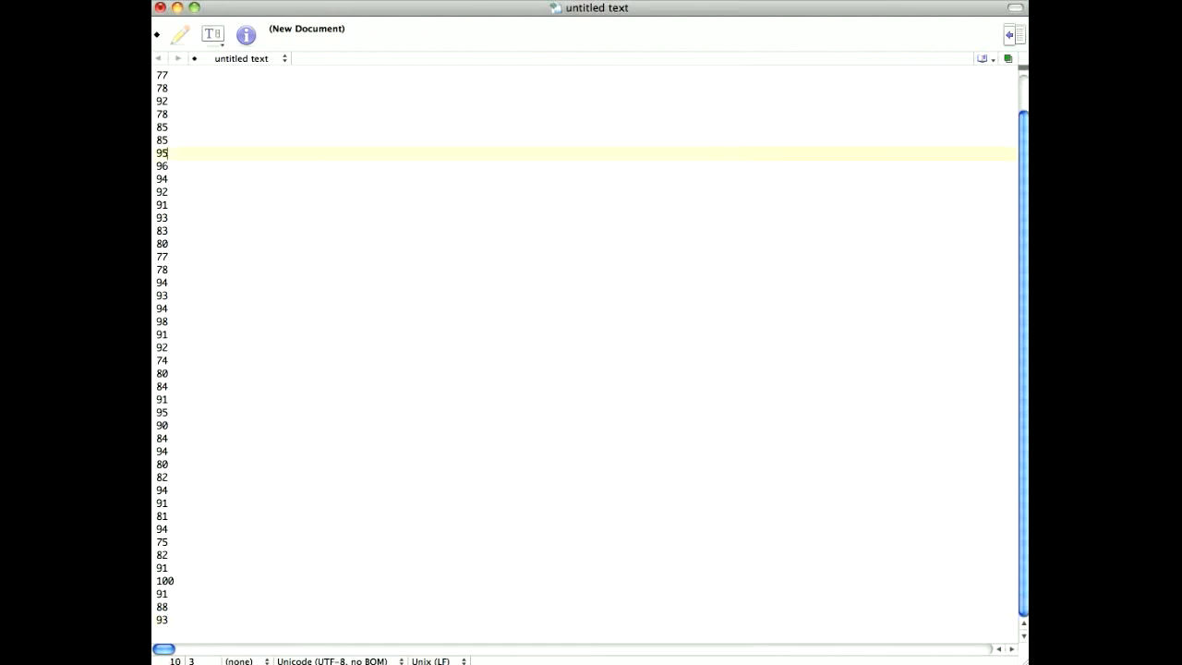
Copy all the plain-text scores, switch back to Excel and paste them into column F starting at F2.
{"action": "key", "text": "super+a"}
{"action": "right_click", "coordinate": [173, 157]}
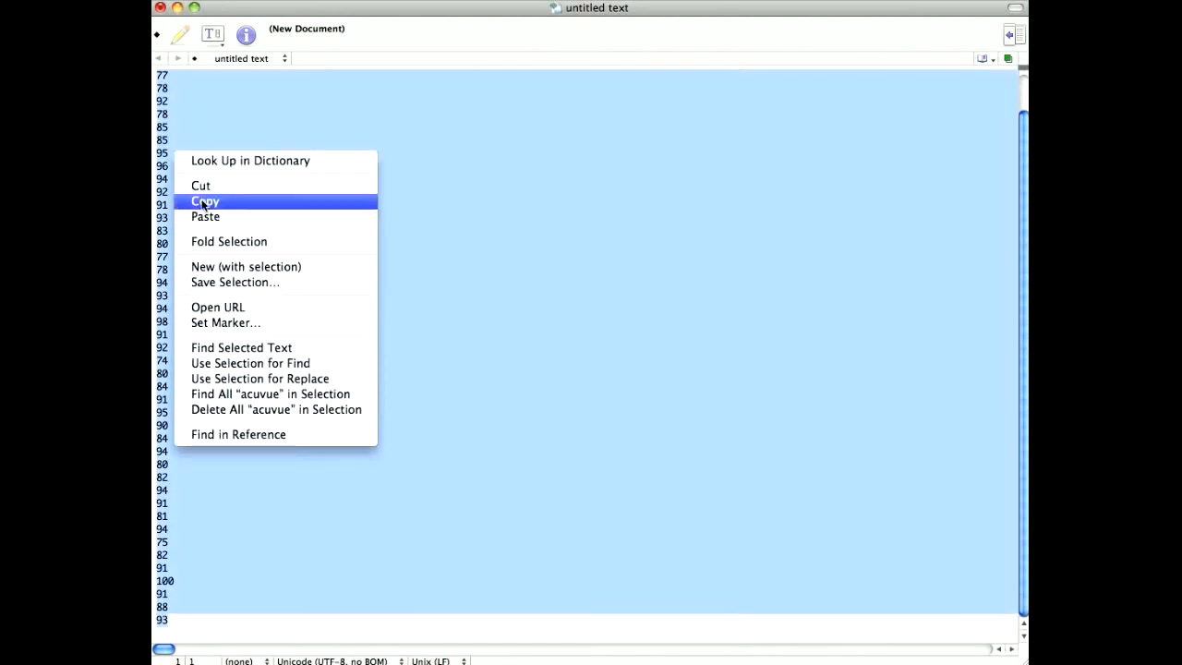
{"action": "left_click", "coordinate": [207, 201]}
{"action": "key", "text": "super+Tab"}
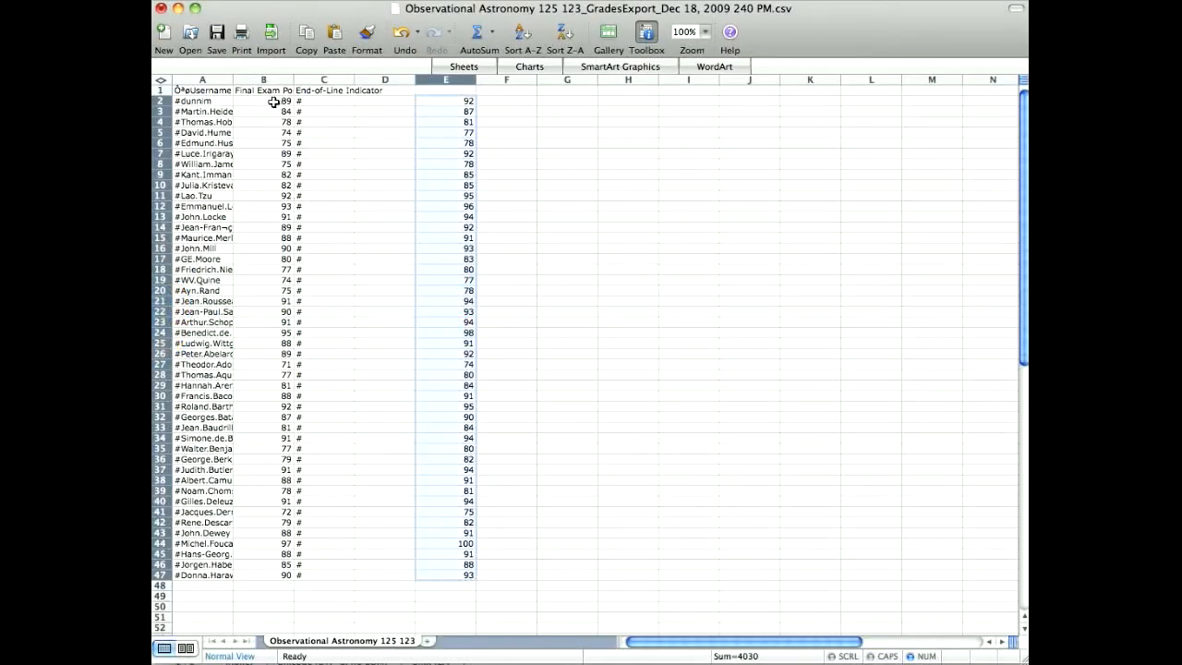
{"action": "left_click", "coordinate": [491, 100]}
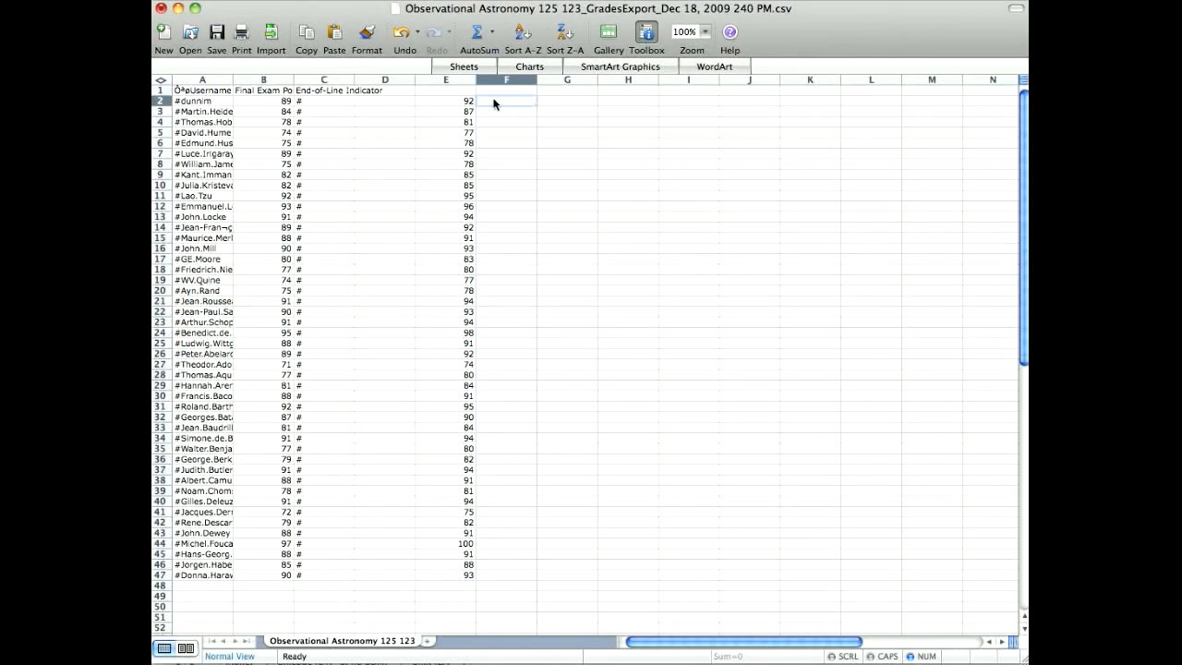
{"action": "right_click", "coordinate": [493, 99]}
{"action": "left_click", "coordinate": [525, 162]}
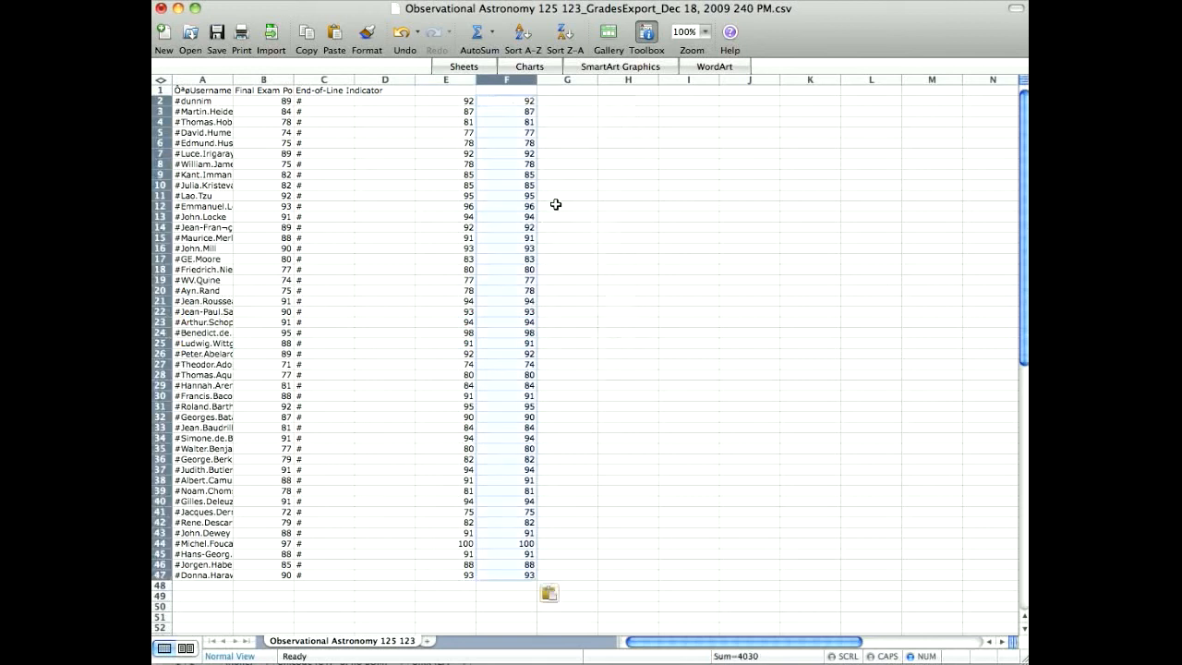
Delete column E, which holds the formulas, from the grades sheet.
{"action": "left_click", "coordinate": [452, 103]}
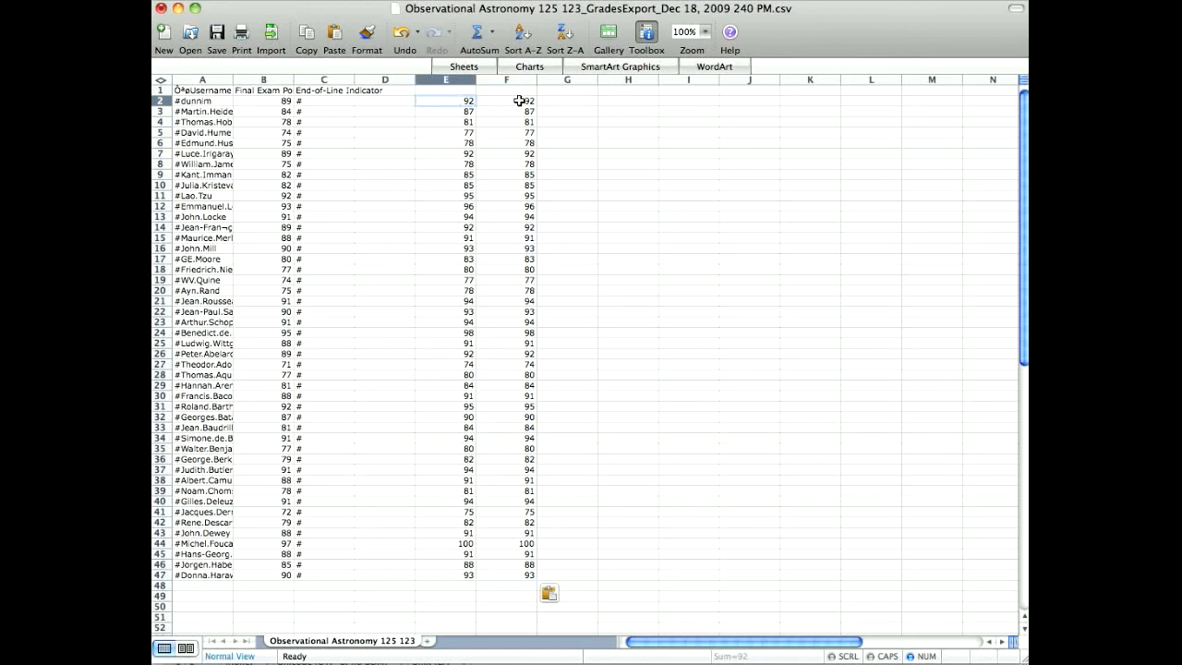
{"action": "left_click", "coordinate": [445, 77]}
{"action": "right_click", "coordinate": [445, 78]}
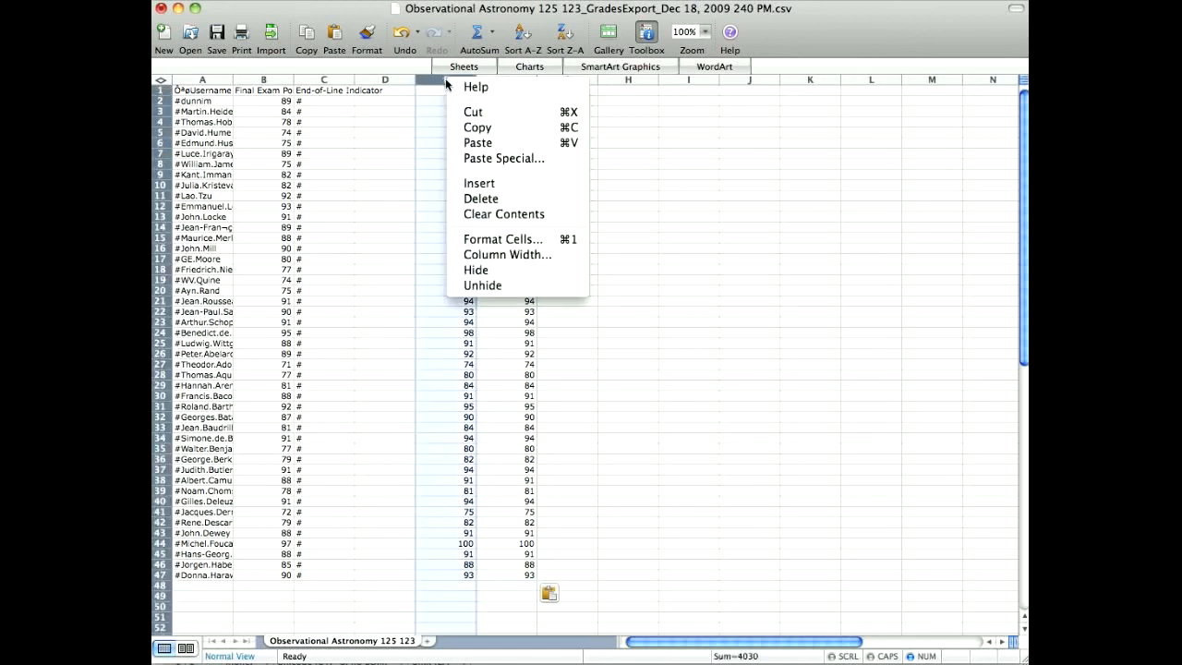
{"action": "left_click", "coordinate": [489, 199]}
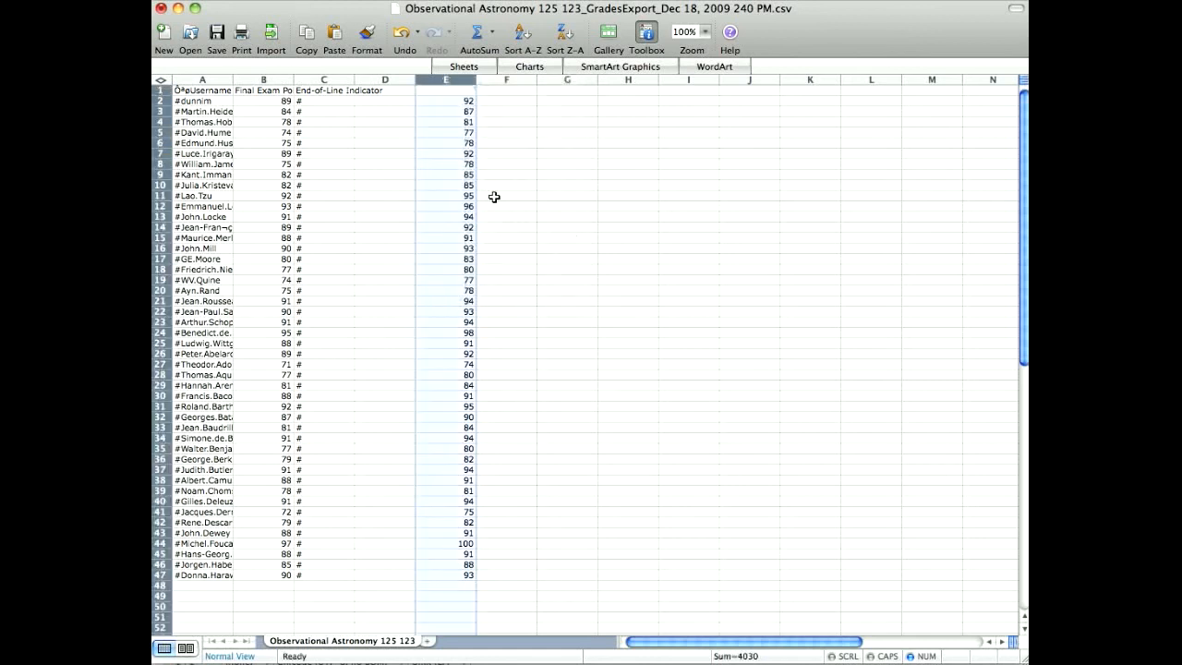
Cut the plain scores from E2:E47, paste them over the Final Exam points in B2:B47 and save the CSV file.
{"action": "left_click", "coordinate": [459, 103]}
{"action": "left_click_drag", "start_coordinate": [464, 99], "coordinate": [466, 573]}
{"action": "right_click", "coordinate": [453, 381]}
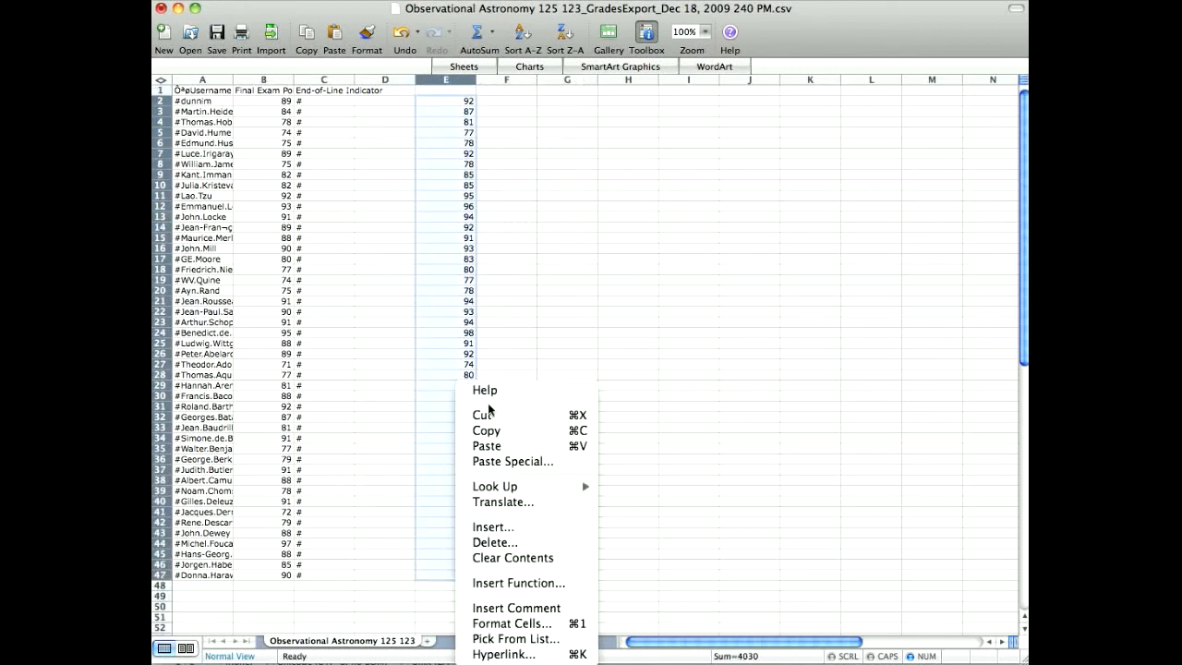
{"action": "left_click", "coordinate": [494, 418]}
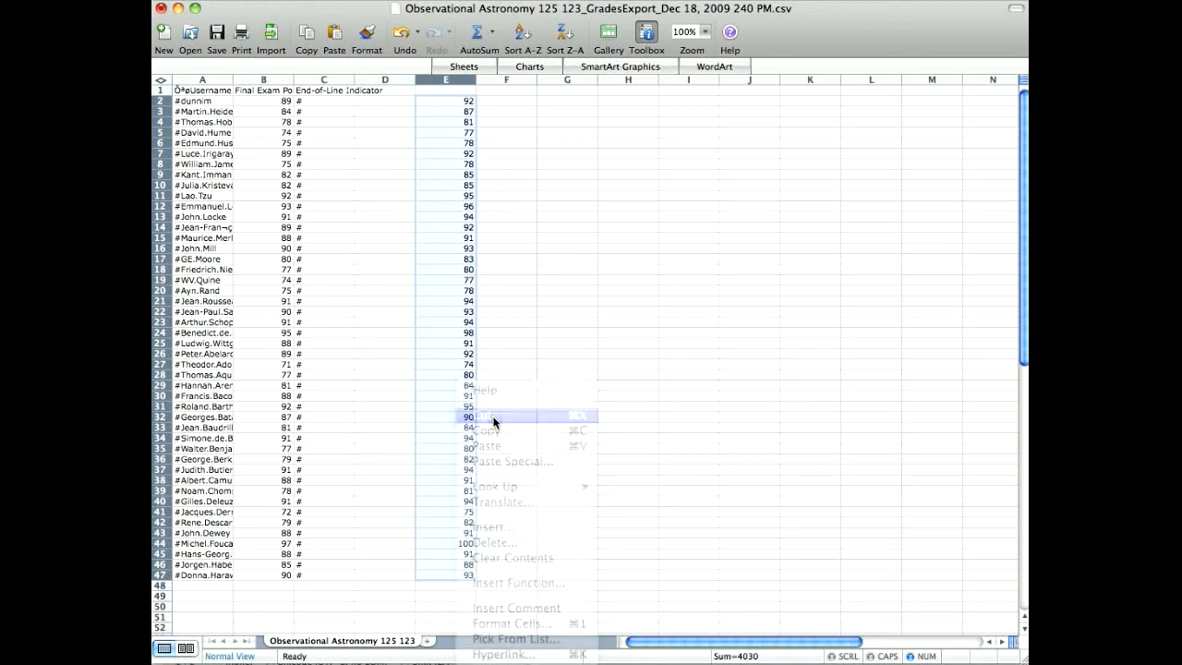
{"action": "left_click", "coordinate": [269, 101]}
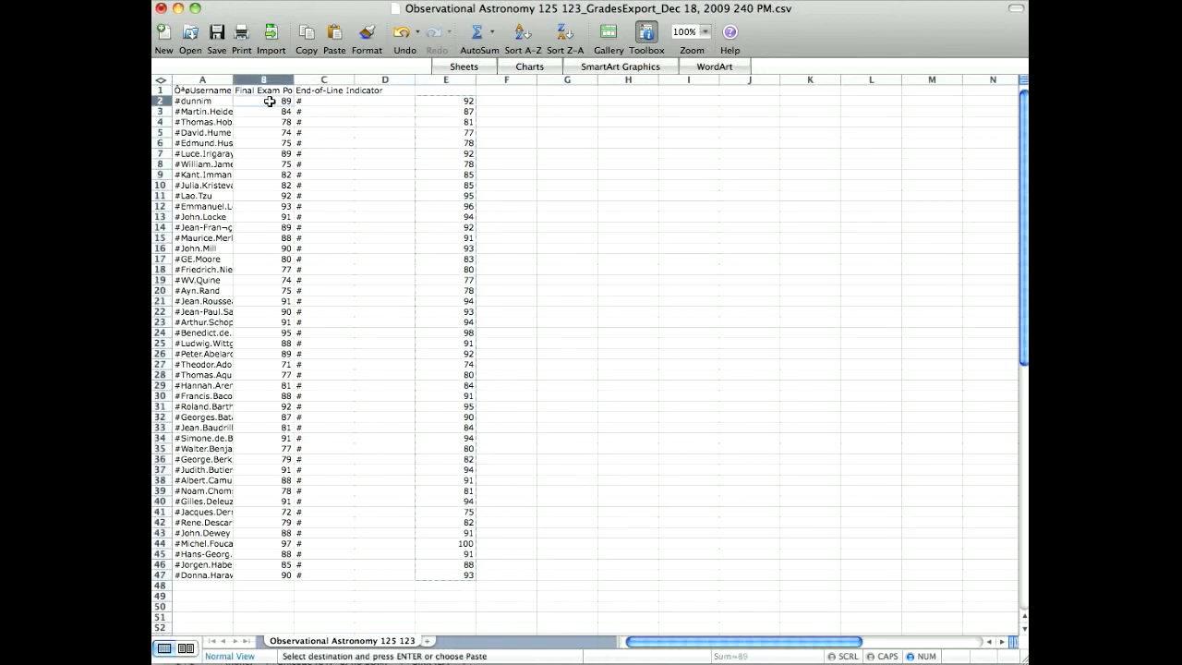
{"action": "left_click_drag", "start_coordinate": [268, 100], "coordinate": [282, 573]}
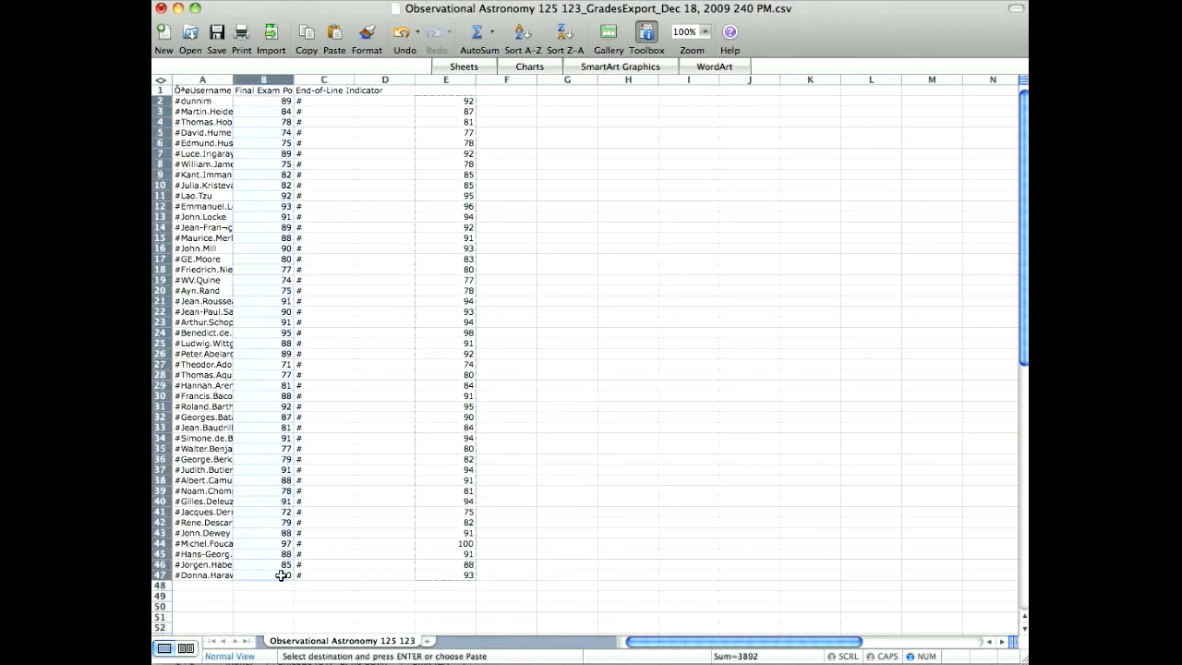
{"action": "right_click", "coordinate": [280, 560]}
{"action": "left_click", "coordinate": [329, 472]}
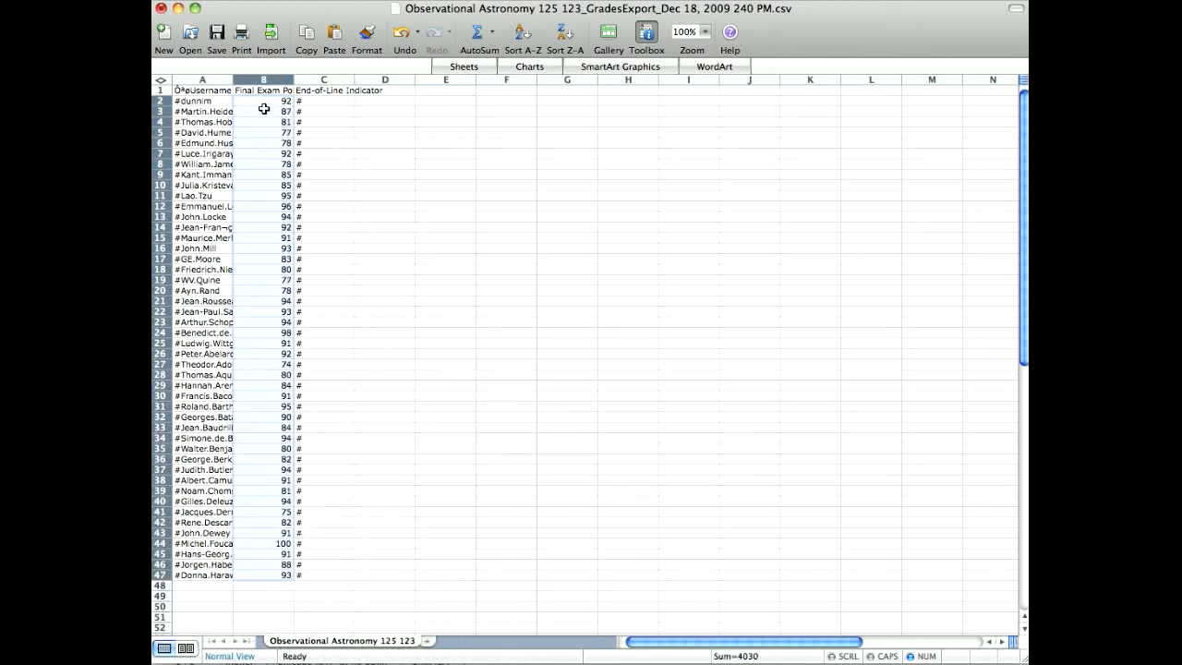
{"action": "left_click", "coordinate": [218, 37]}
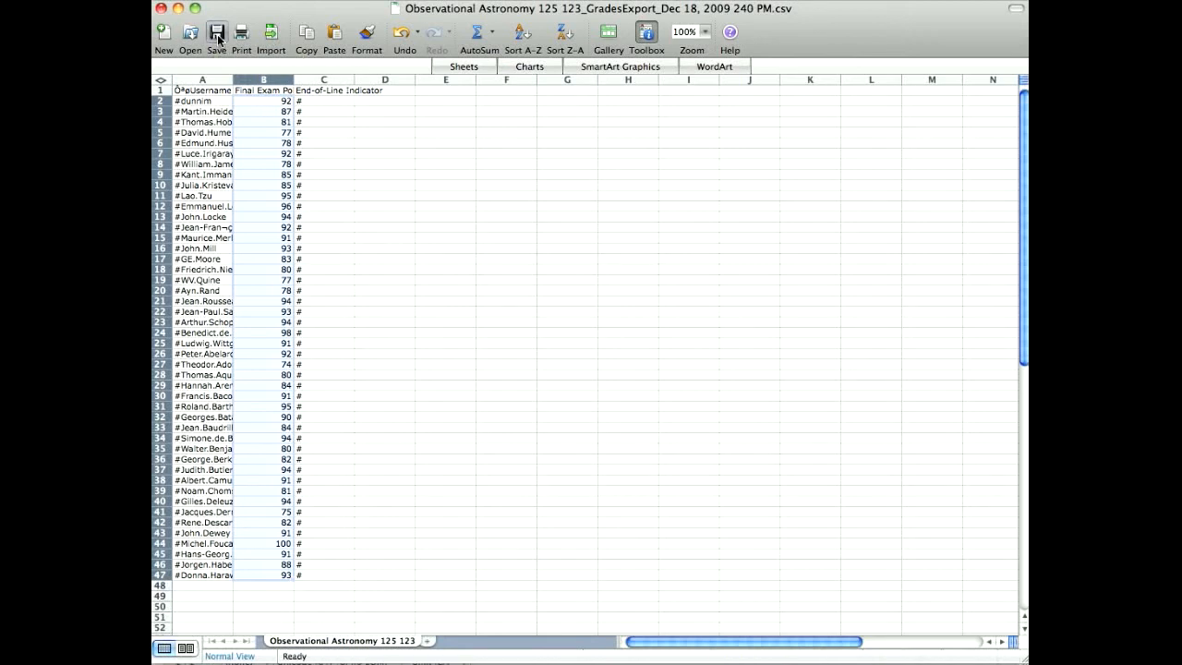
Switch back to the browser, clear the download list and close the Downloads and Export Grades windows.
{"action": "key", "text": "super+Tab"}
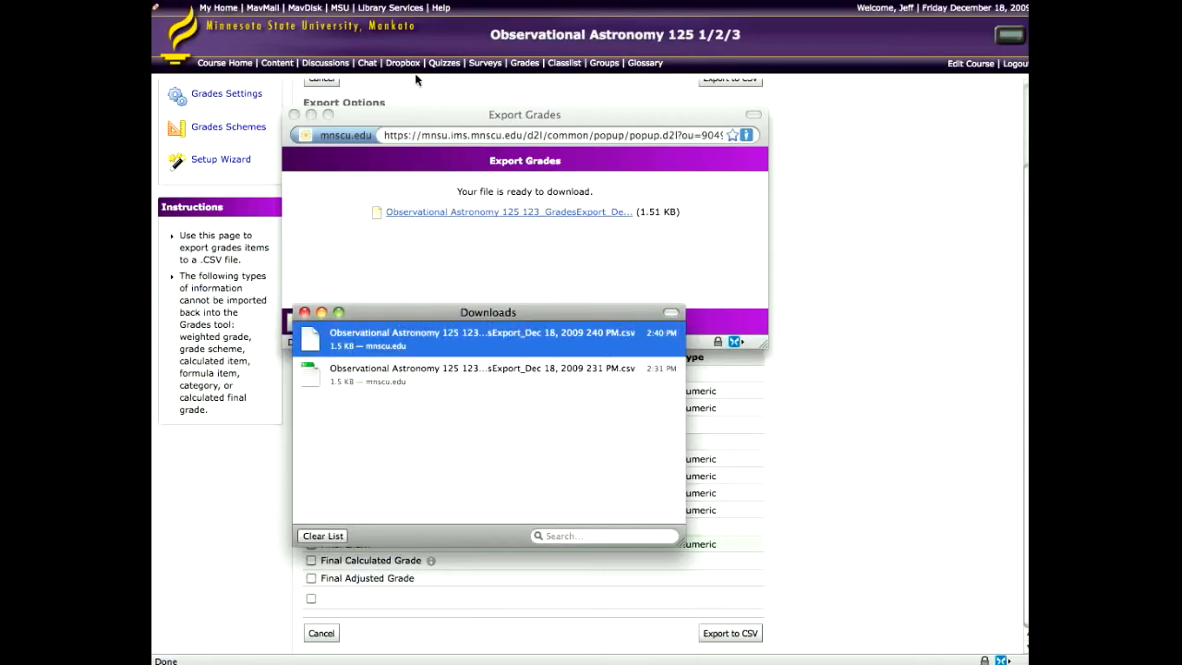
{"action": "left_click", "coordinate": [315, 535]}
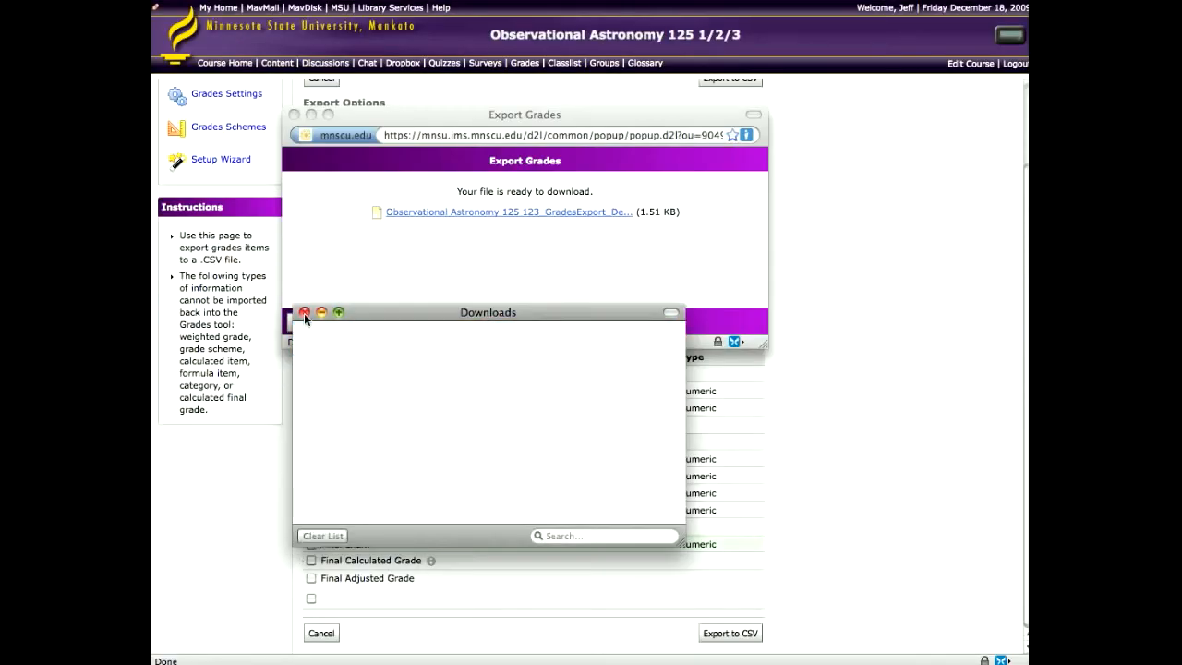
{"action": "left_click", "coordinate": [304, 313]}
{"action": "left_click", "coordinate": [293, 115]}
Start a grade import and choose the edited grades CSV file from the Downloads folder as the import file.
{"action": "scroll", "coordinate": [528, 318], "scroll_direction": "up", "scroll_amount": 3}
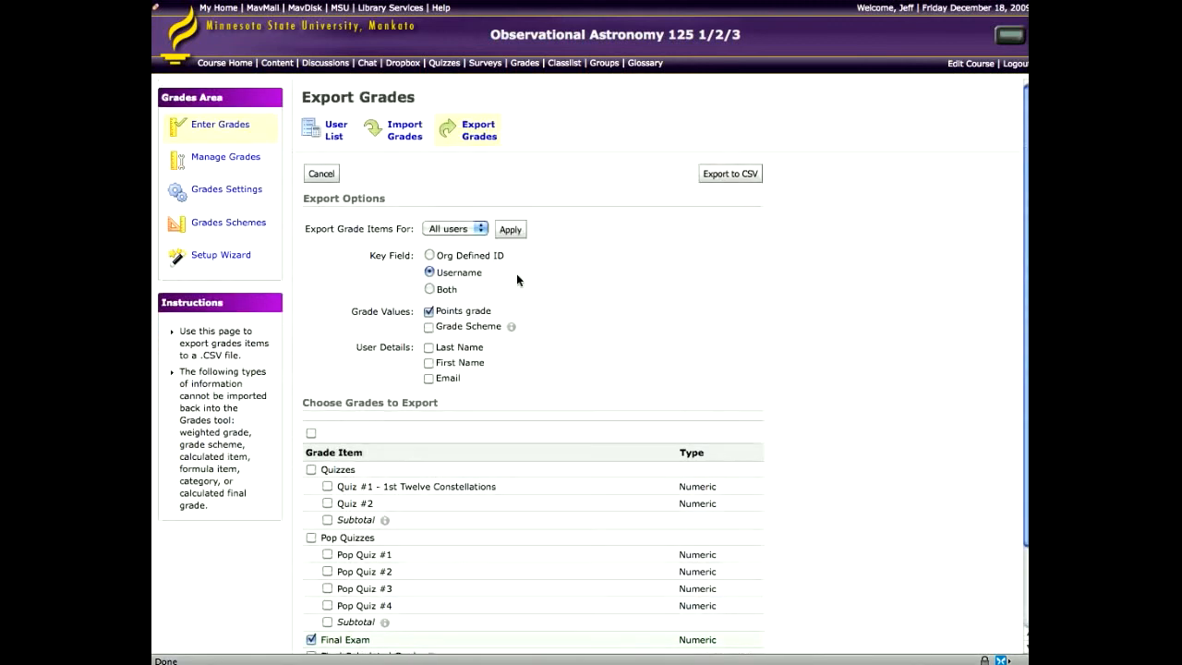
{"action": "left_click", "coordinate": [405, 130]}
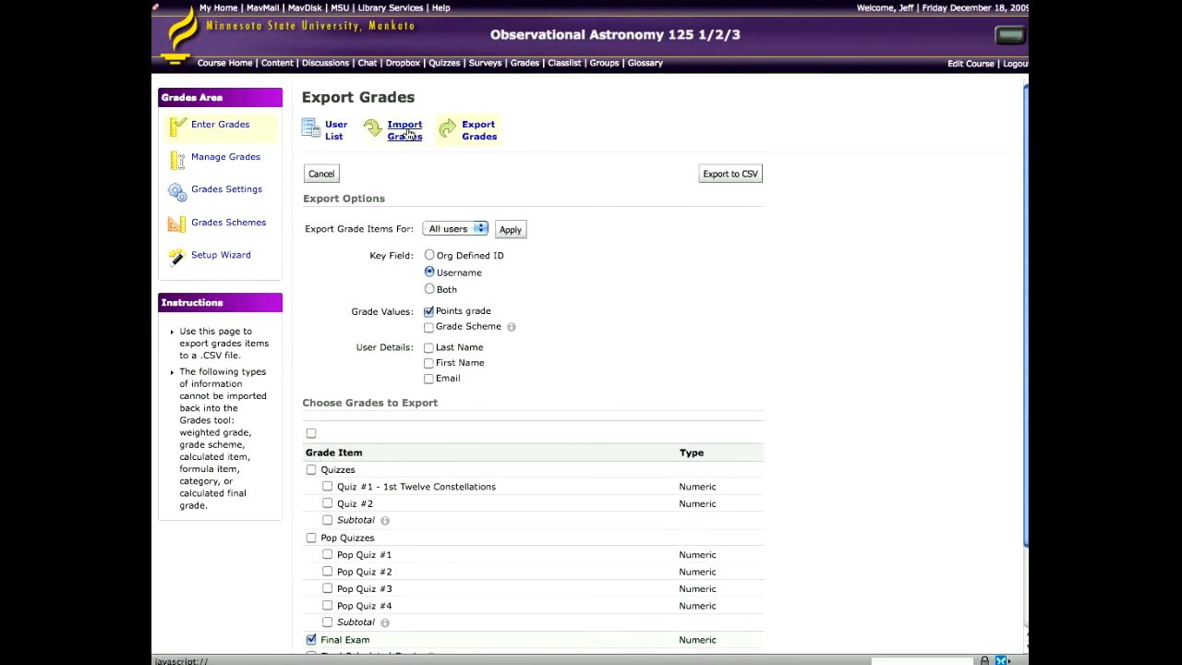
{"action": "left_click", "coordinate": [531, 226]}
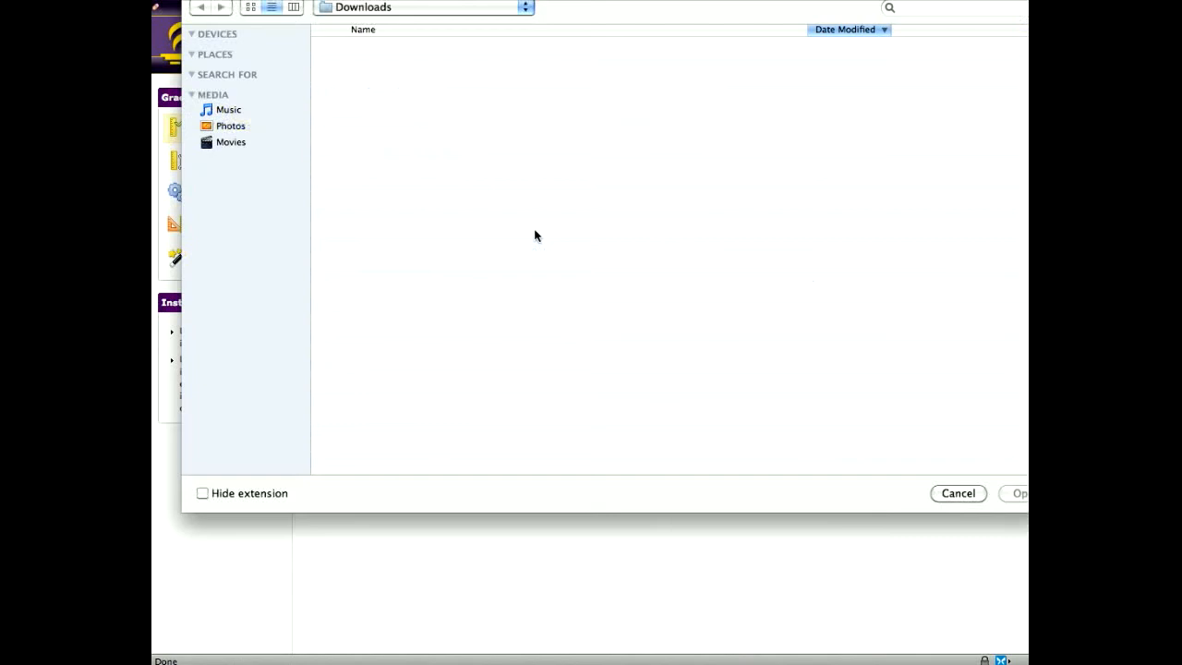
{"action": "double_click", "coordinate": [452, 43]}
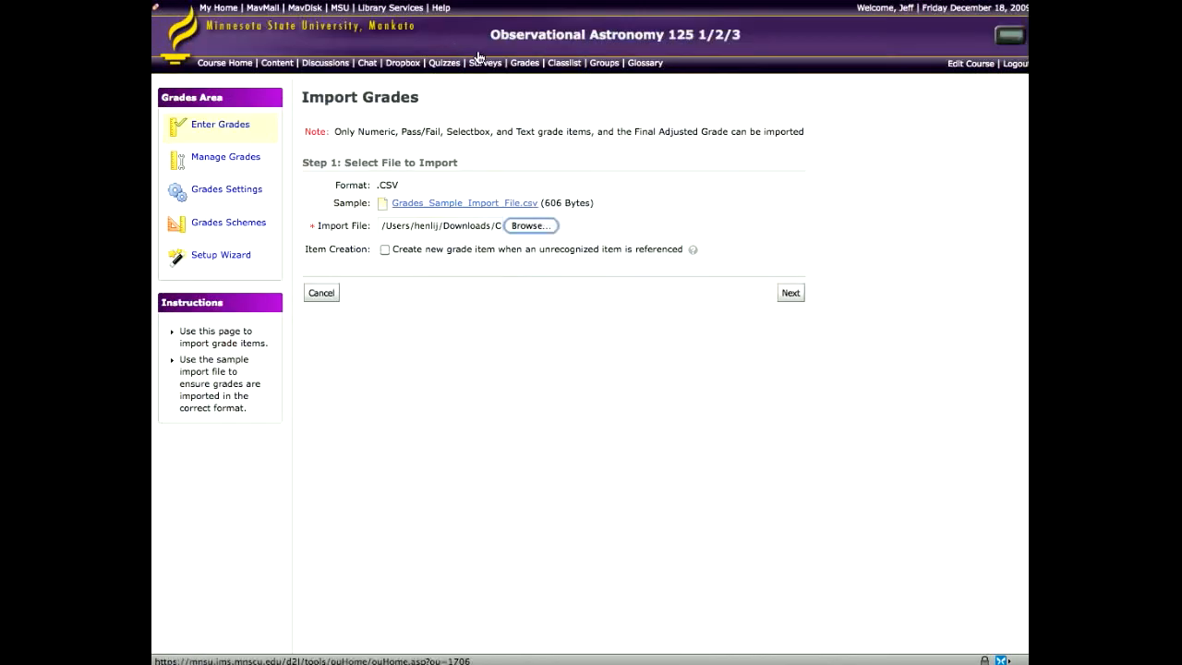
Advance through the error check and preview, import the Final Exam grades, and review the Final Exam column in the user list.
{"action": "left_click", "coordinate": [789, 294]}
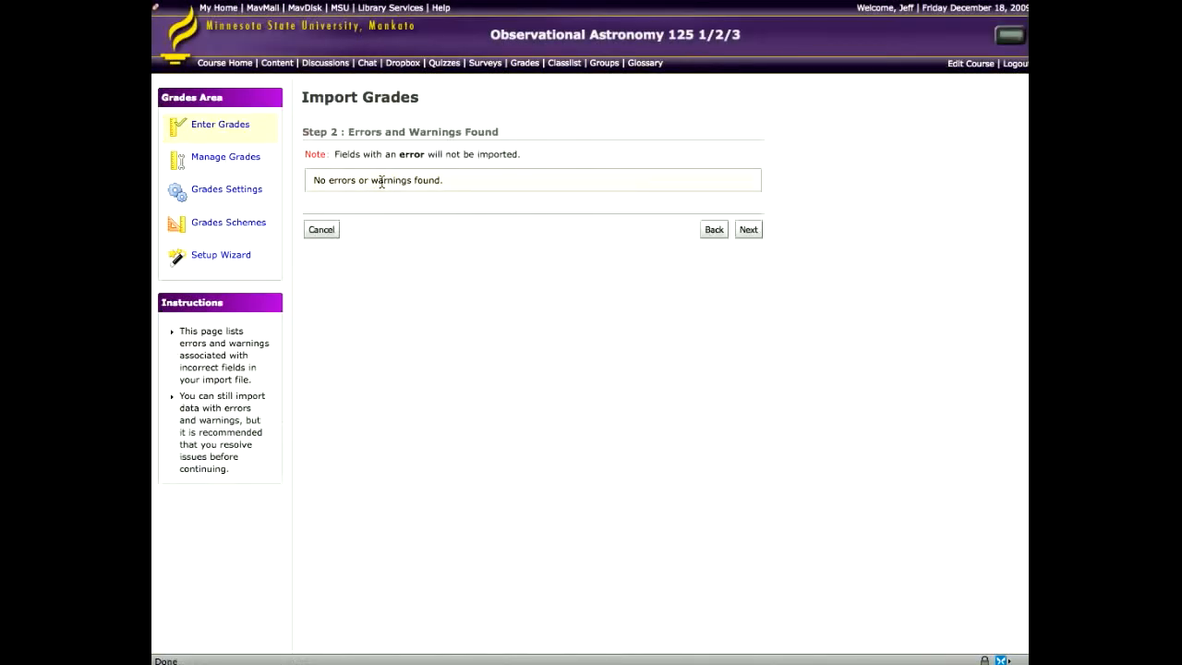
{"action": "left_click", "coordinate": [747, 231]}
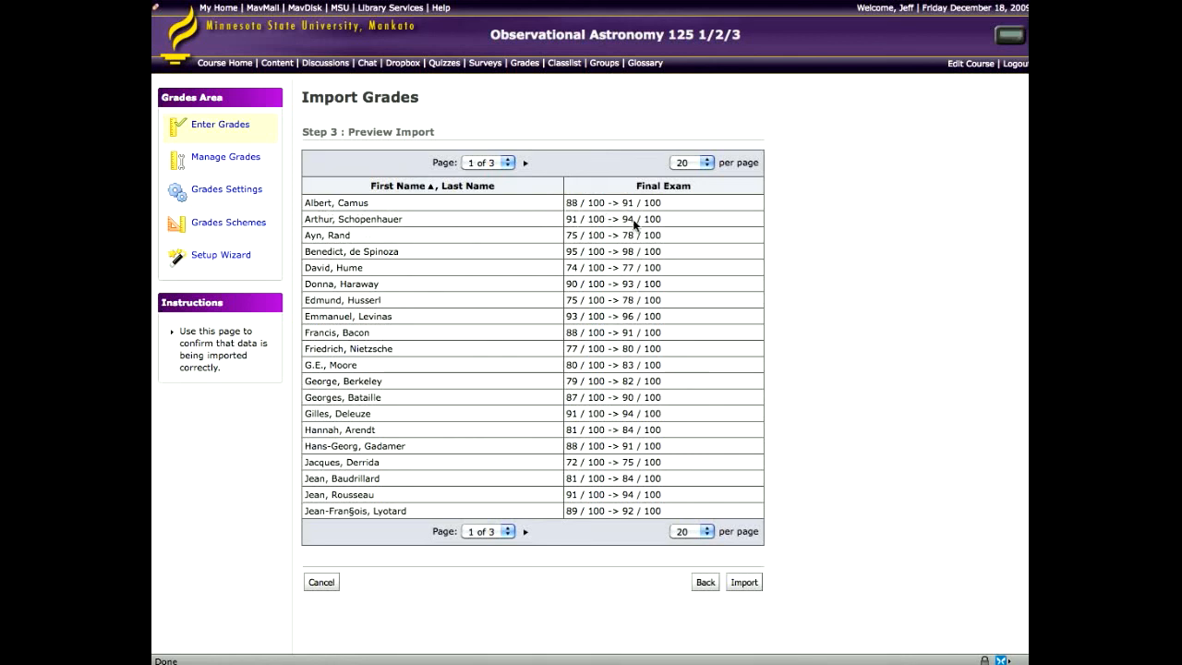
{"action": "left_click", "coordinate": [744, 582]}
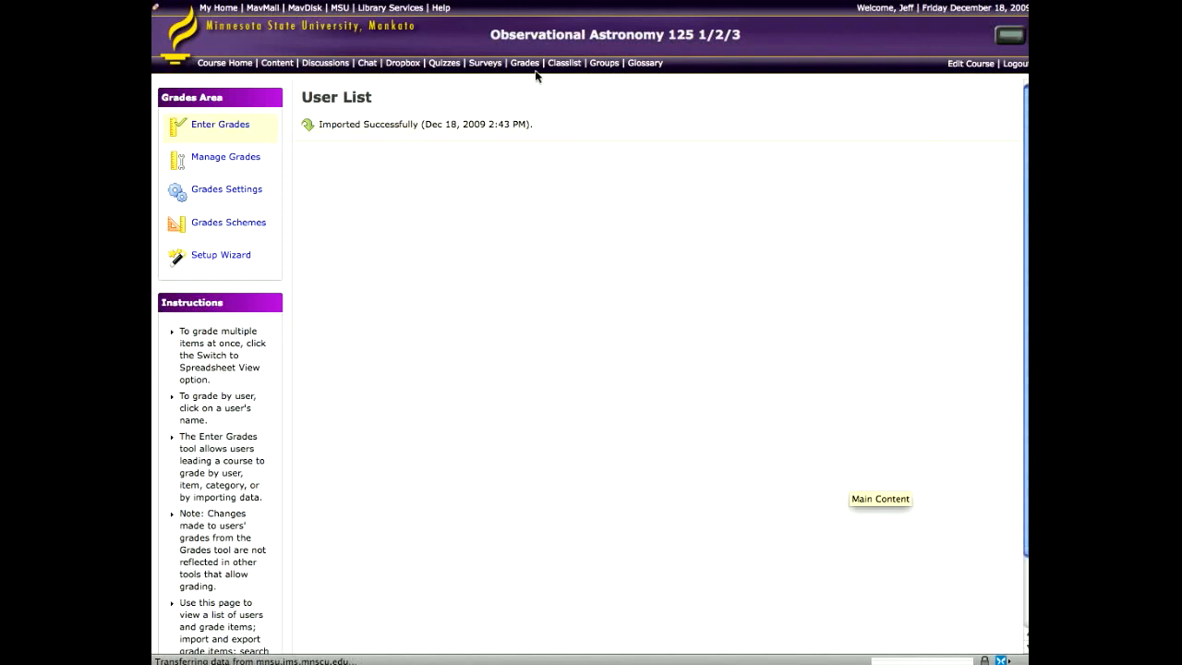
{"action": "scroll", "coordinate": [627, 192], "scroll_direction": "right", "scroll_amount": 10}
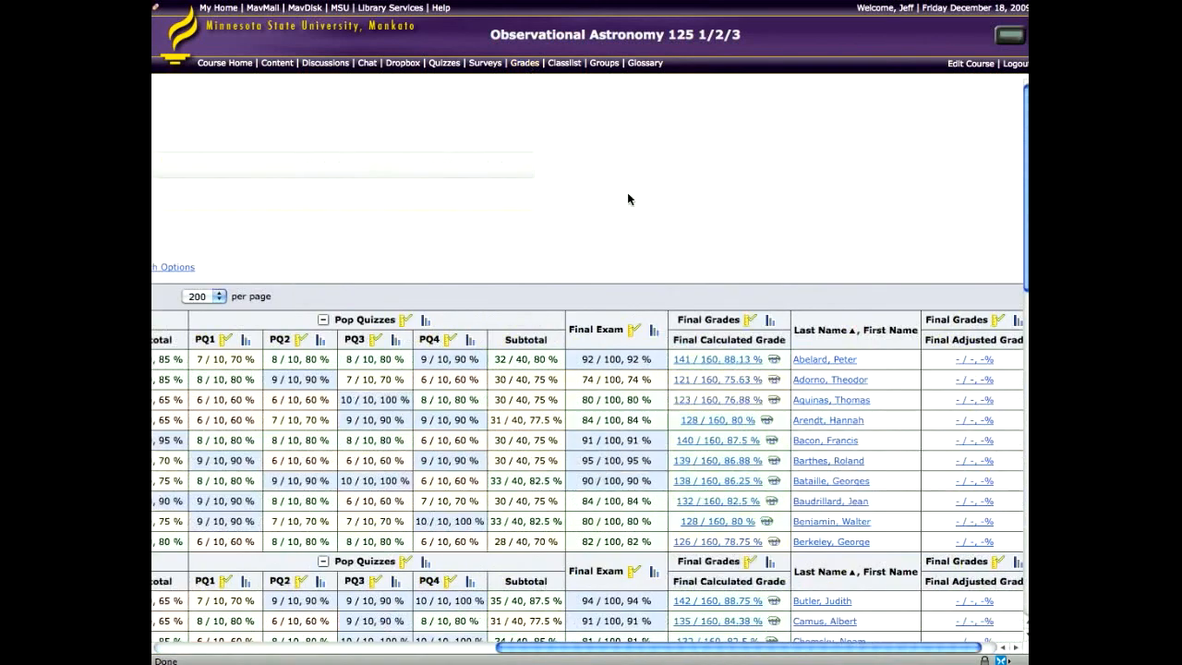
{"action": "scroll", "coordinate": [624, 379], "scroll_direction": "down", "scroll_amount": 1}
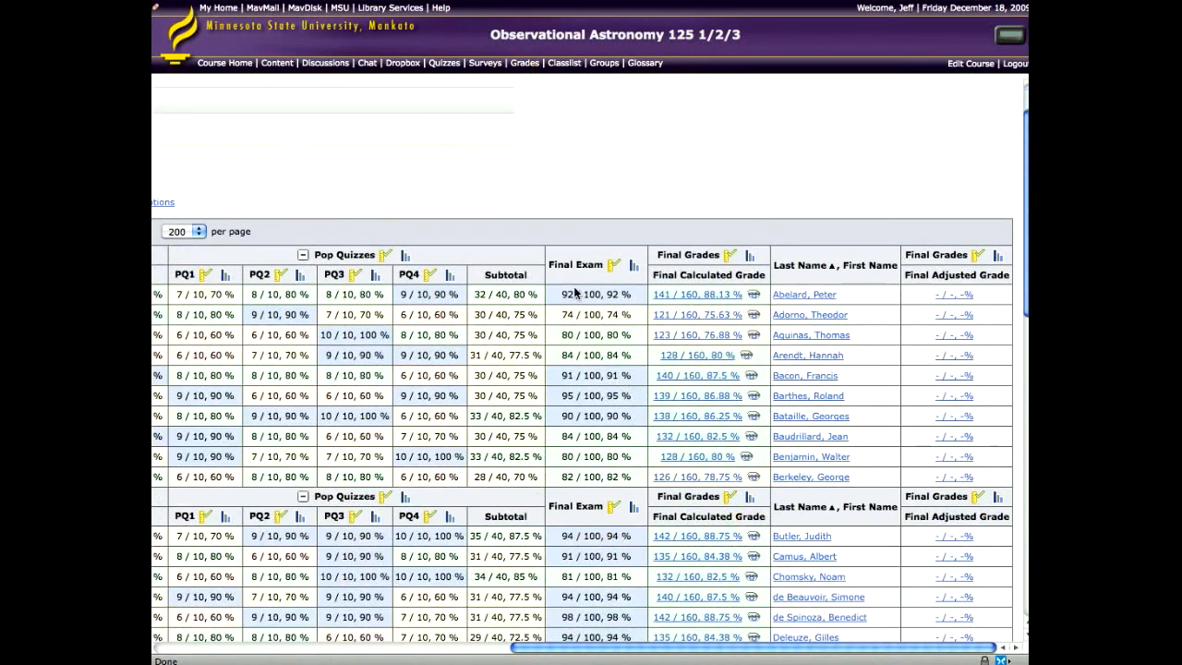